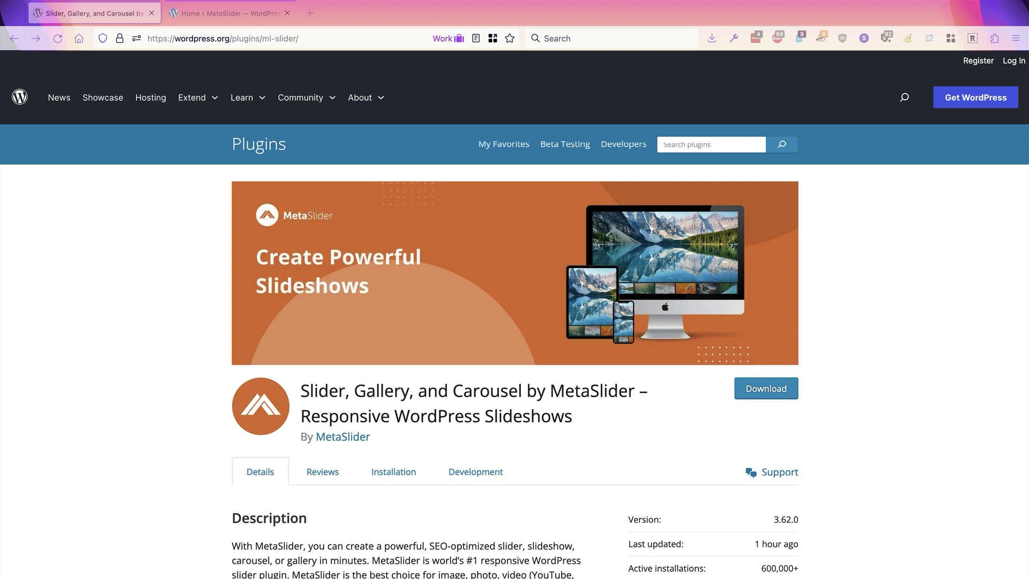
In the New Slideshow editor, show the Mobile visibility options for canal-houses slide 69
{"action": "left_click", "coordinate": [212, 12]}
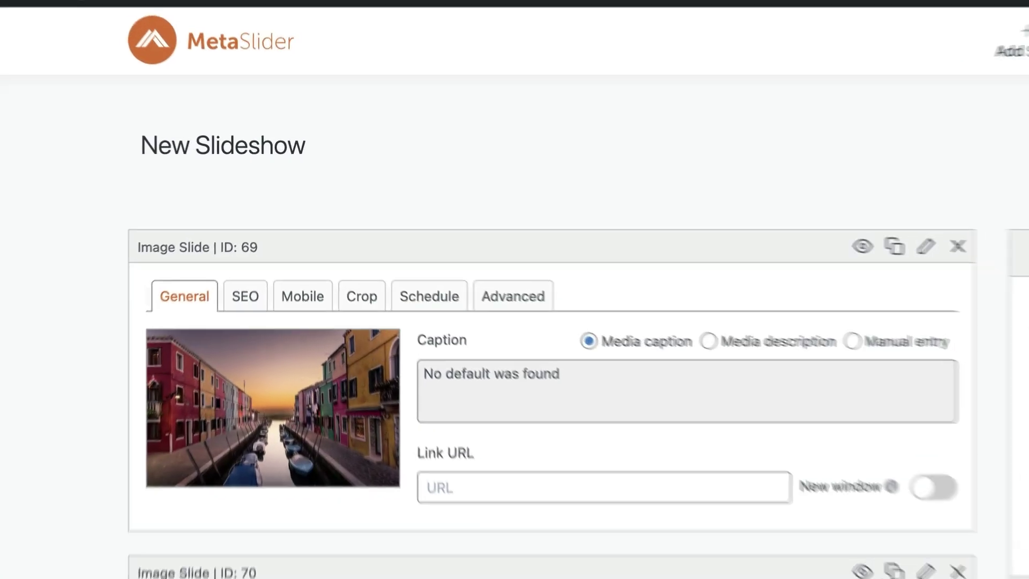
{"action": "left_click", "coordinate": [301, 294]}
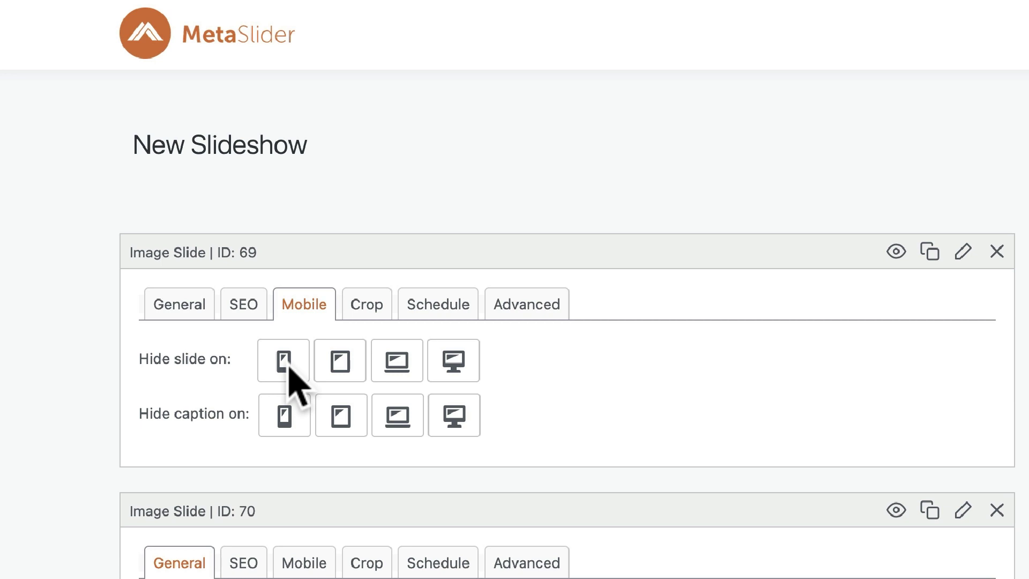
Hide slide 69 and its caption on laptop and desktop widths
{"action": "left_click", "coordinate": [180, 308]}
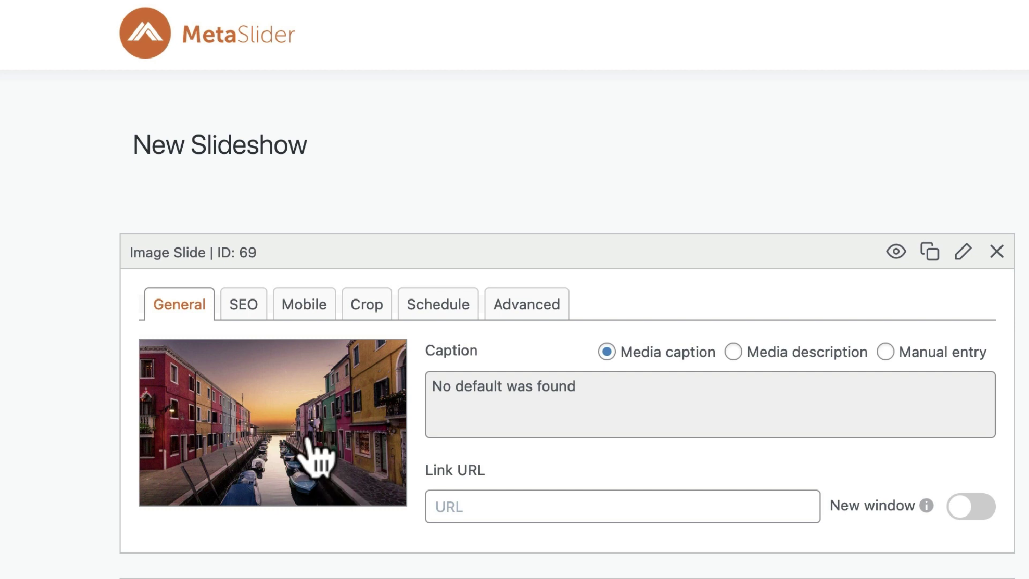
{"action": "left_click", "coordinate": [307, 304]}
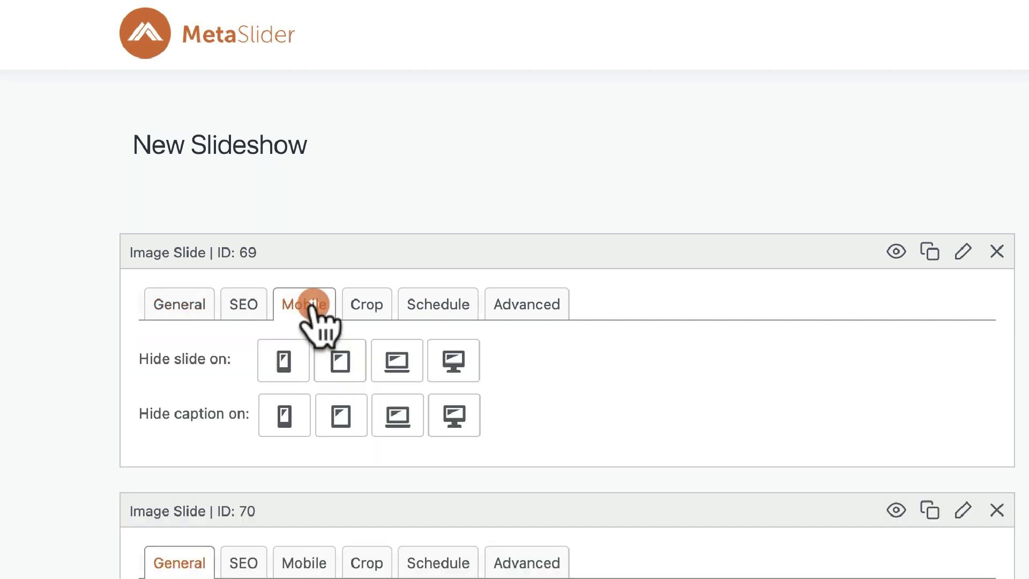
{"action": "left_click", "coordinate": [394, 361]}
{"action": "left_click", "coordinate": [396, 415]}
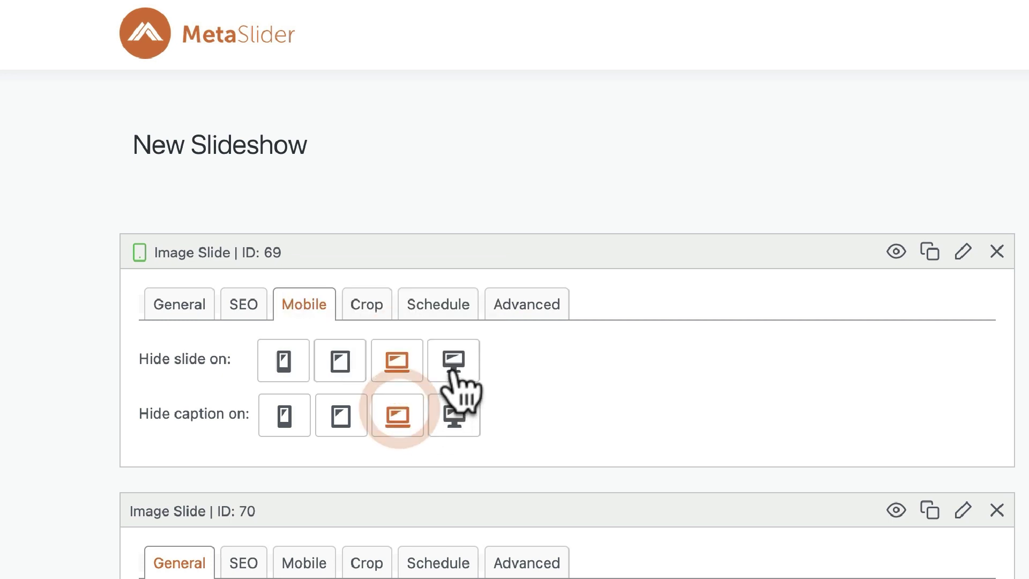
{"action": "left_click", "coordinate": [454, 365]}
{"action": "left_click", "coordinate": [453, 424]}
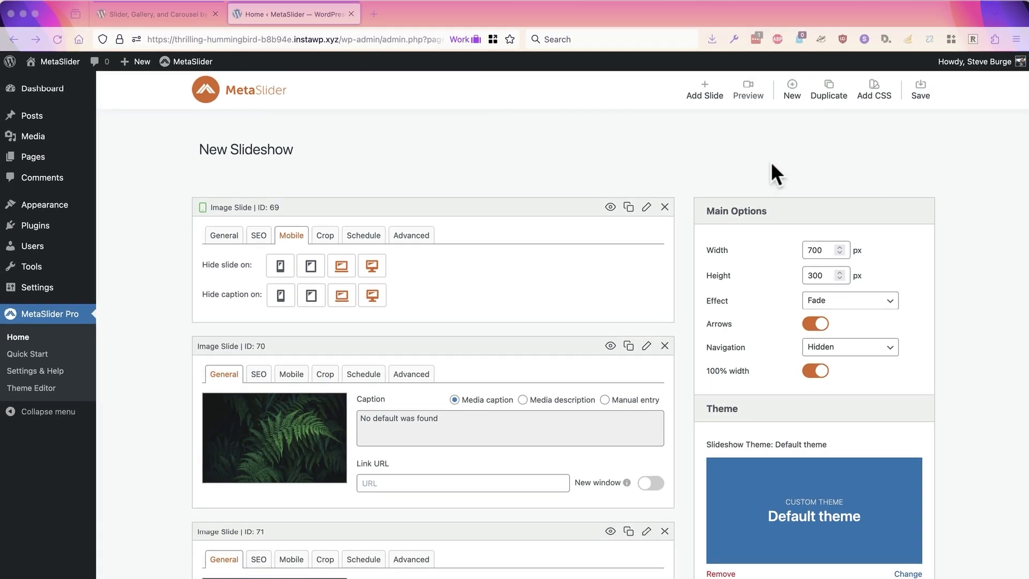
Save the slideshow and copy its shortcode [metaslider id="64"]
{"action": "left_click", "coordinate": [918, 95]}
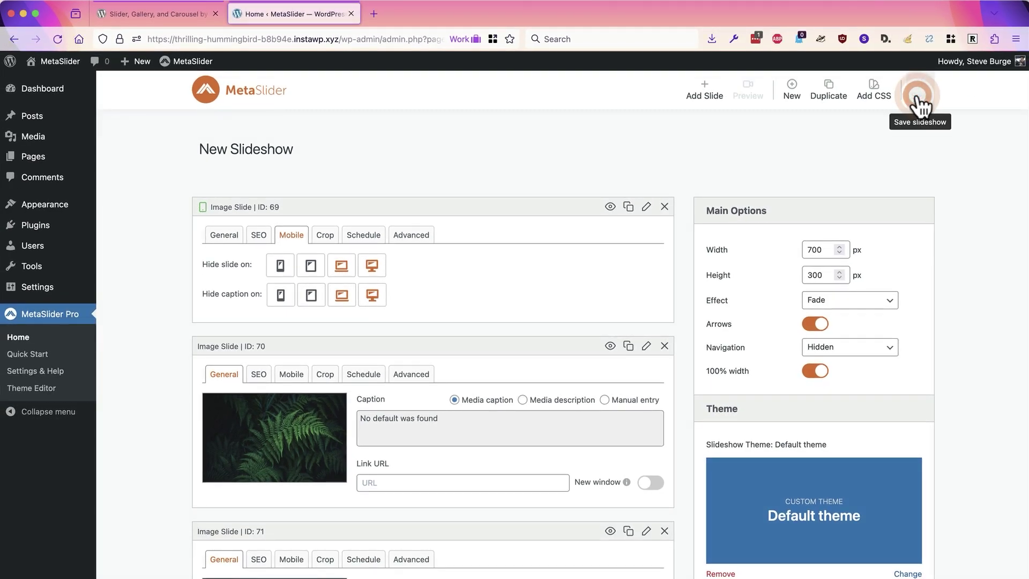
{"action": "scroll", "coordinate": [873, 206], "scroll_direction": "down", "scroll_amount": 12}
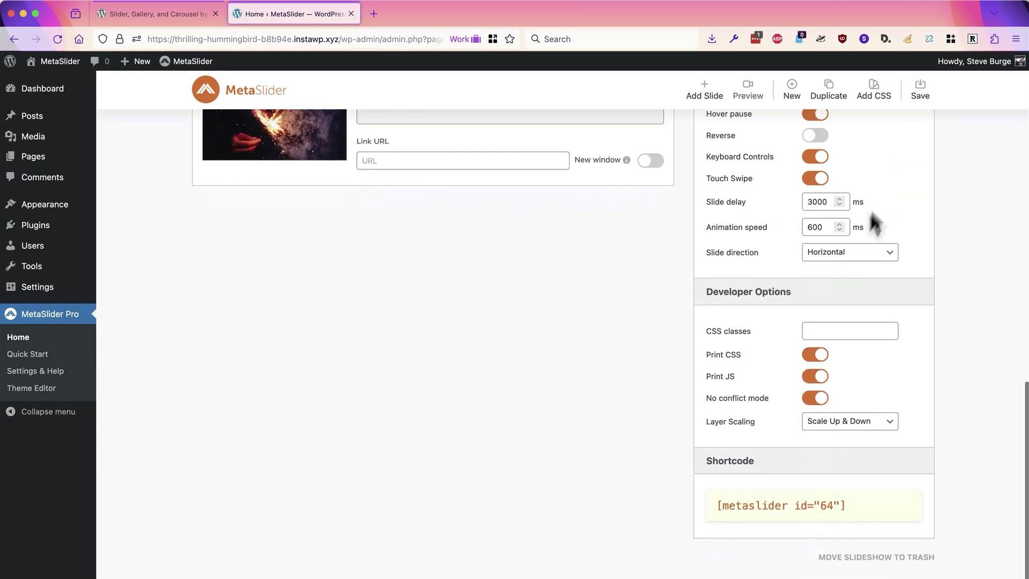
{"action": "left_click", "coordinate": [821, 522]}
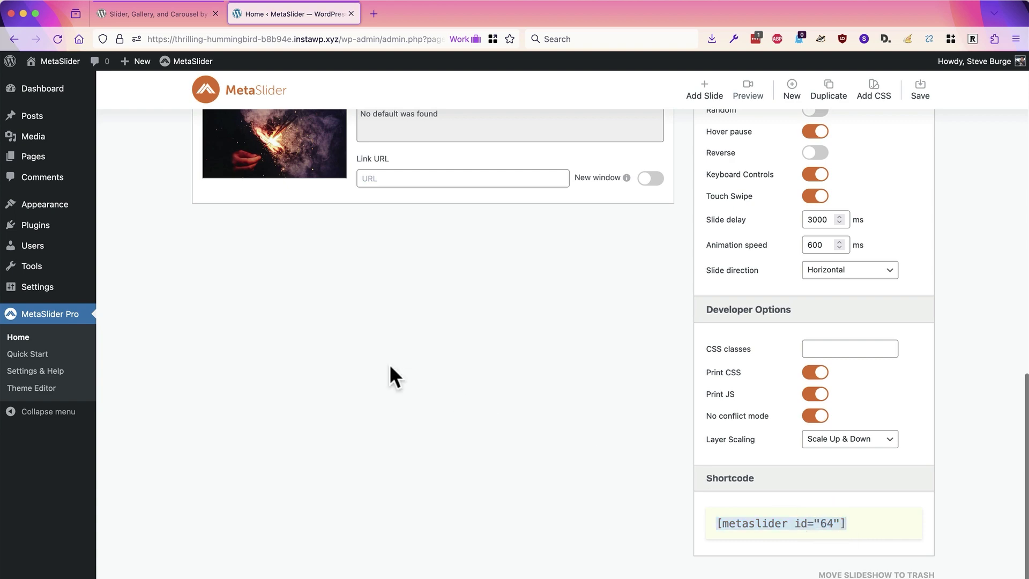
Start a new WordPress post from the Posts menu
{"action": "scroll", "coordinate": [390, 375], "scroll_direction": "up", "scroll_amount": 10}
{"action": "mouse_move", "coordinate": [47, 118]}
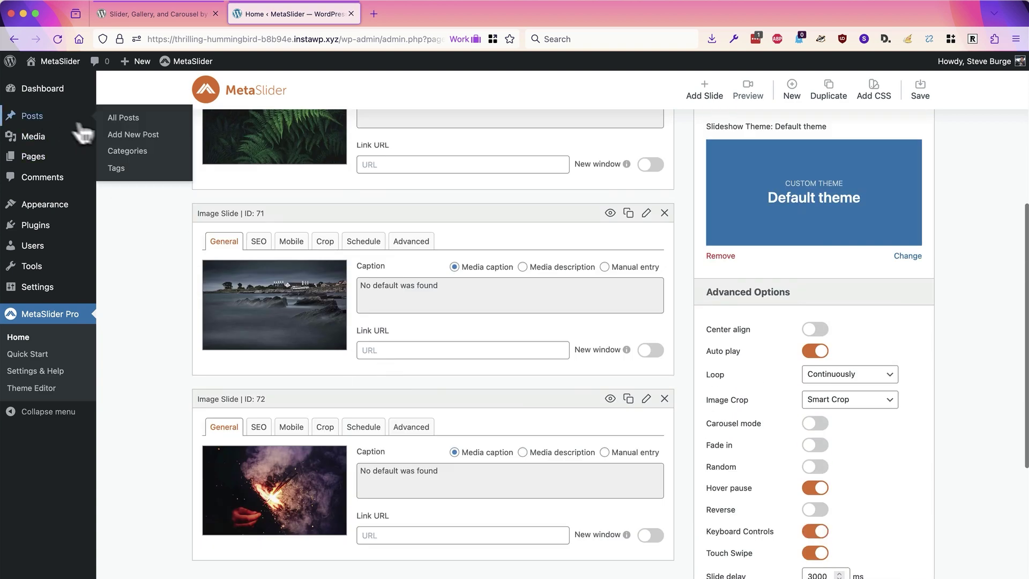
{"action": "left_click", "coordinate": [108, 135]}
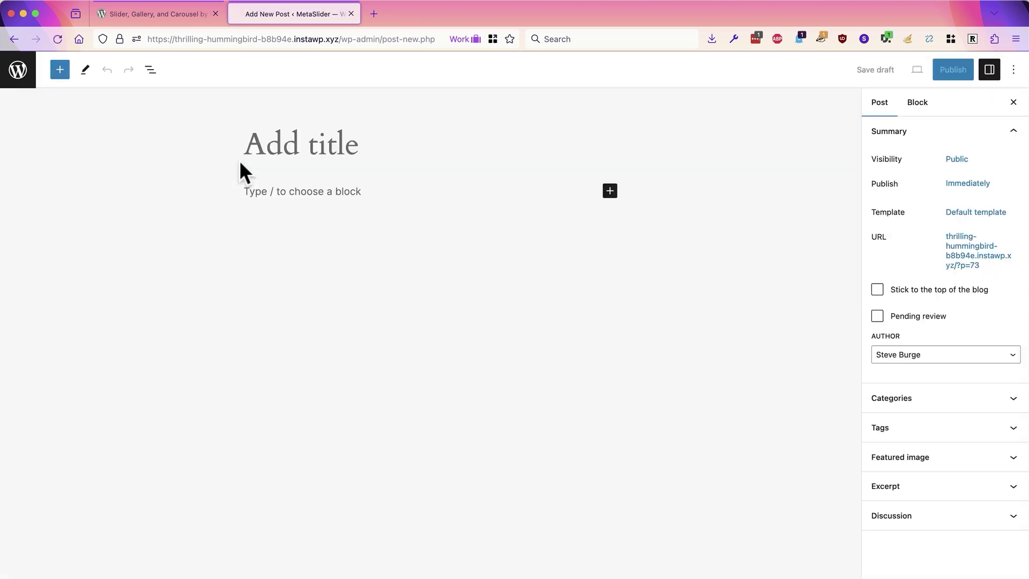
Title the new post 'Mobile Slideshow', correcting a typo
{"action": "type", "text": "Movi"}
{"action": "key", "text": "BackSpace"}
{"action": "key", "text": "BackSpace"}
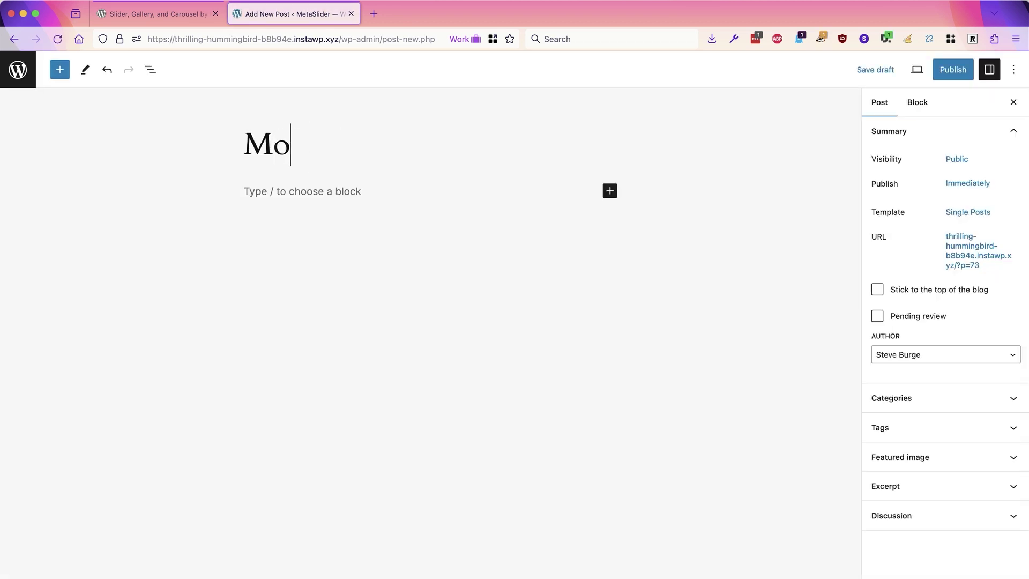
{"action": "type", "text": "bile Slideh"}
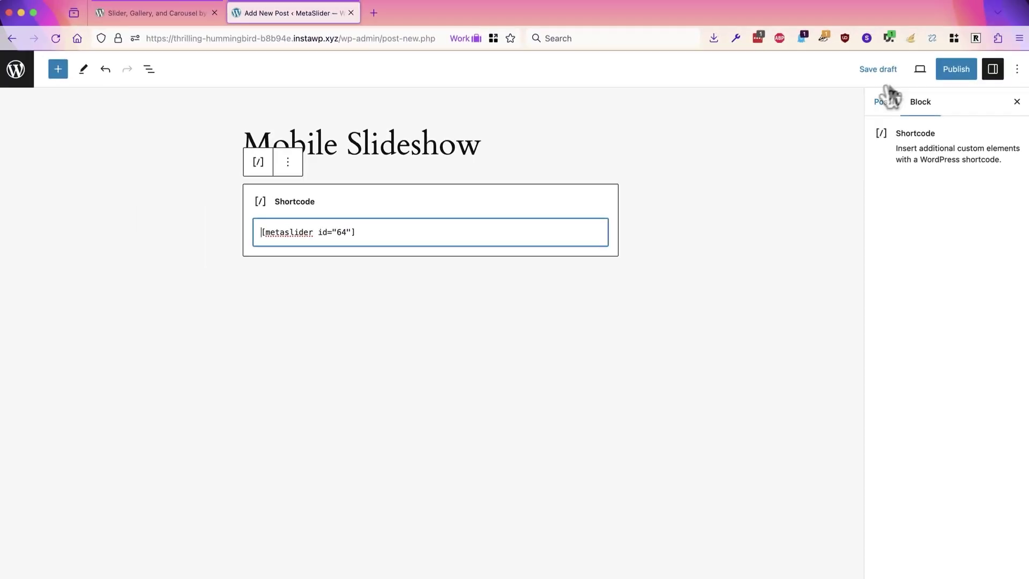
Publish the post and open the live published page
{"action": "left_click", "coordinate": [952, 75]}
{"action": "left_click", "coordinate": [921, 76]}
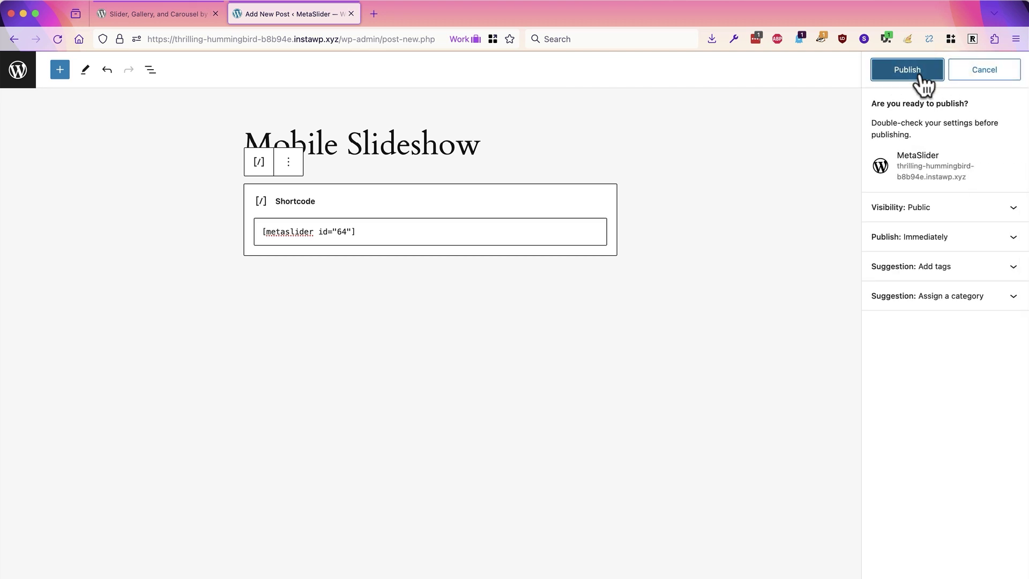
{"action": "left_click", "coordinate": [903, 202]}
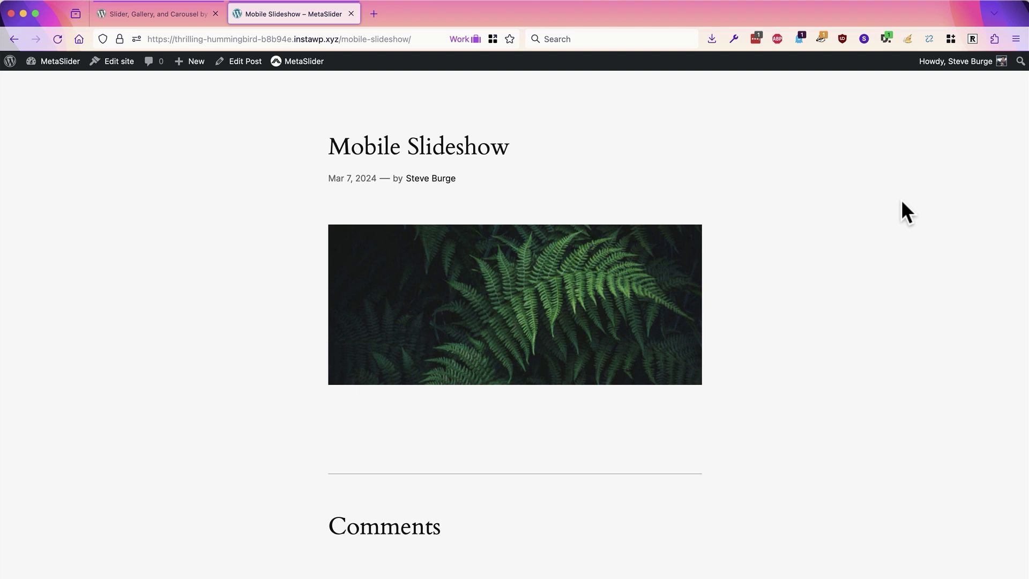
Cycle the live slider through fern, sparkler and rocky-coast slides, with no canal-houses slide
{"action": "left_click", "coordinate": [688, 301]}
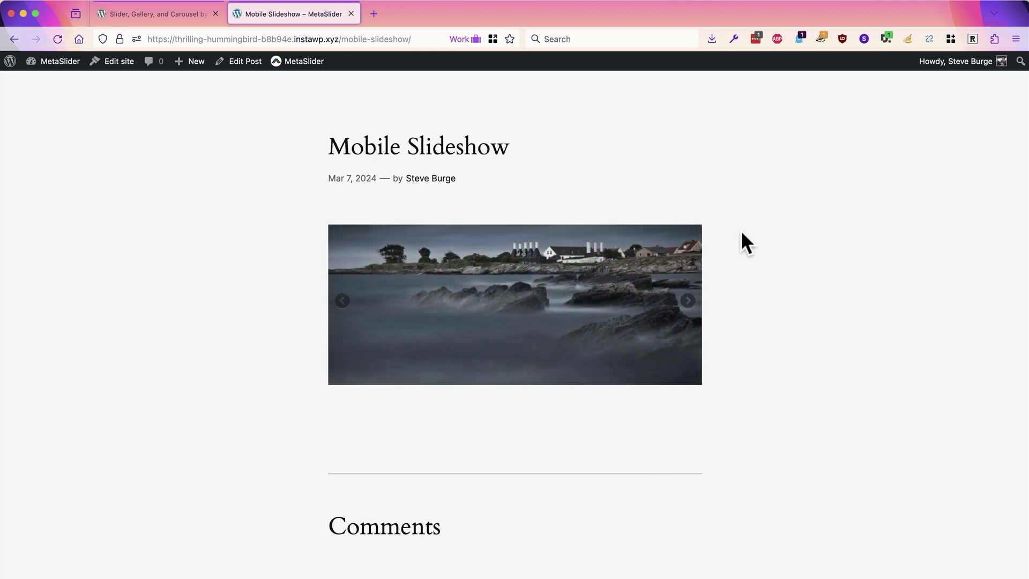
{"action": "left_click", "coordinate": [689, 302]}
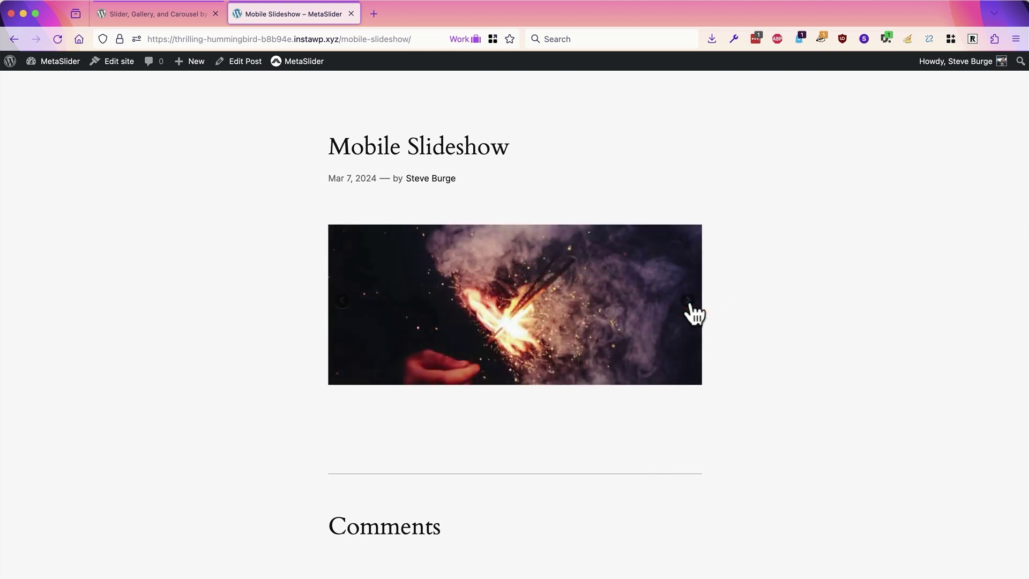
{"action": "left_click", "coordinate": [689, 302]}
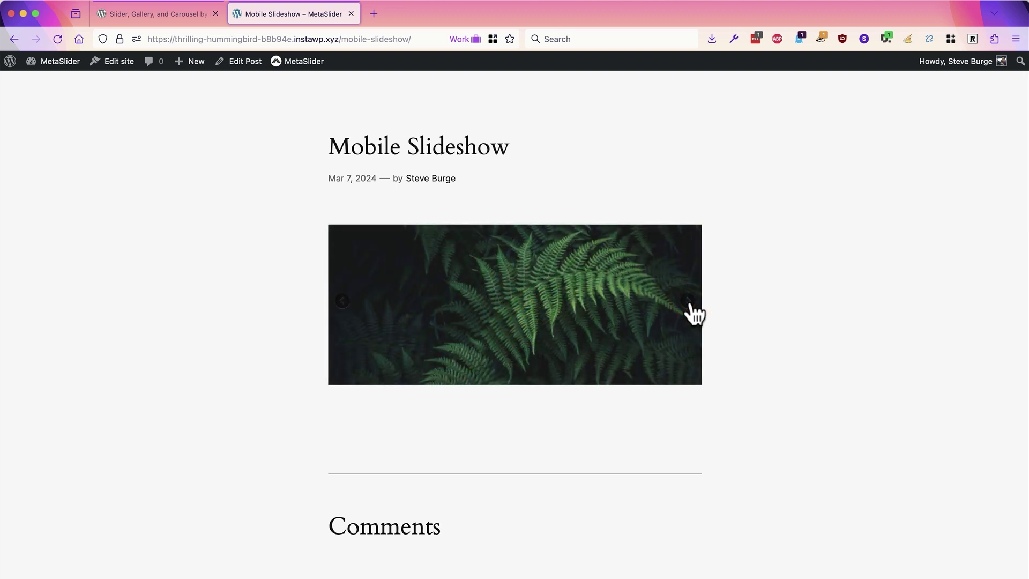
{"action": "left_click", "coordinate": [689, 302]}
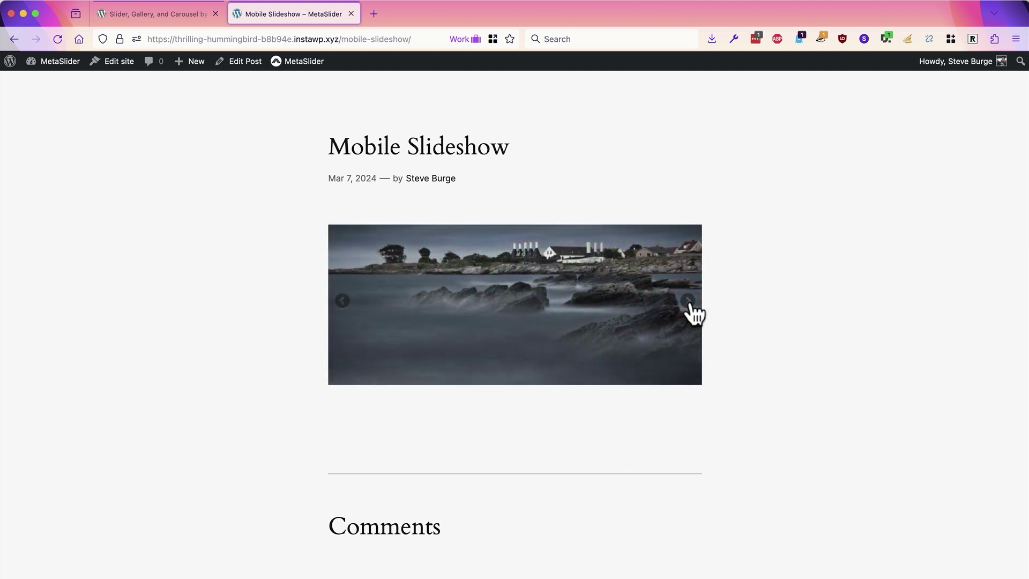
Open the slideshow editor in a new tab showing slide 69's Mobile options
{"action": "mouse_move", "coordinate": [296, 65]}
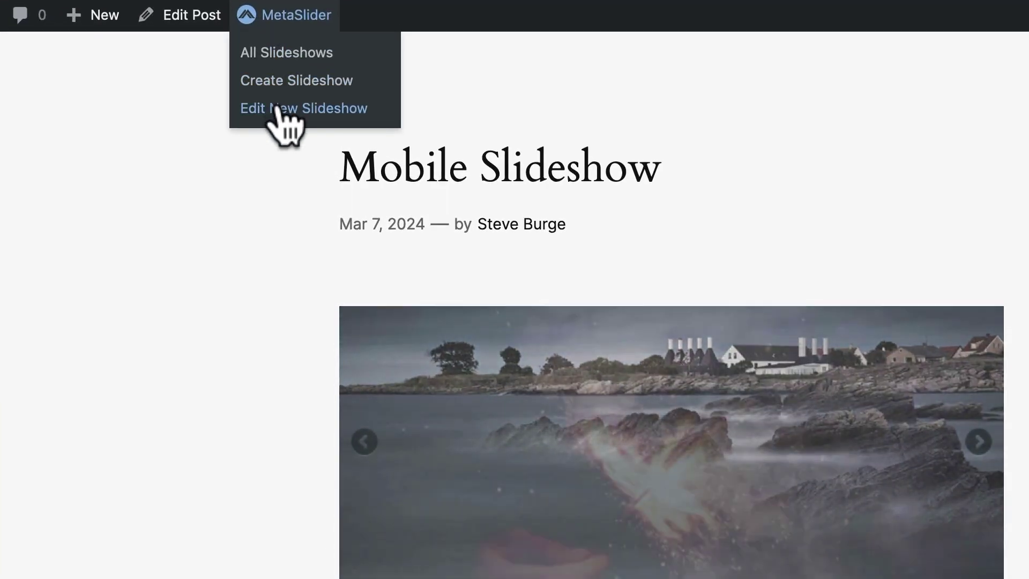
{"action": "right_click", "coordinate": [292, 110]}
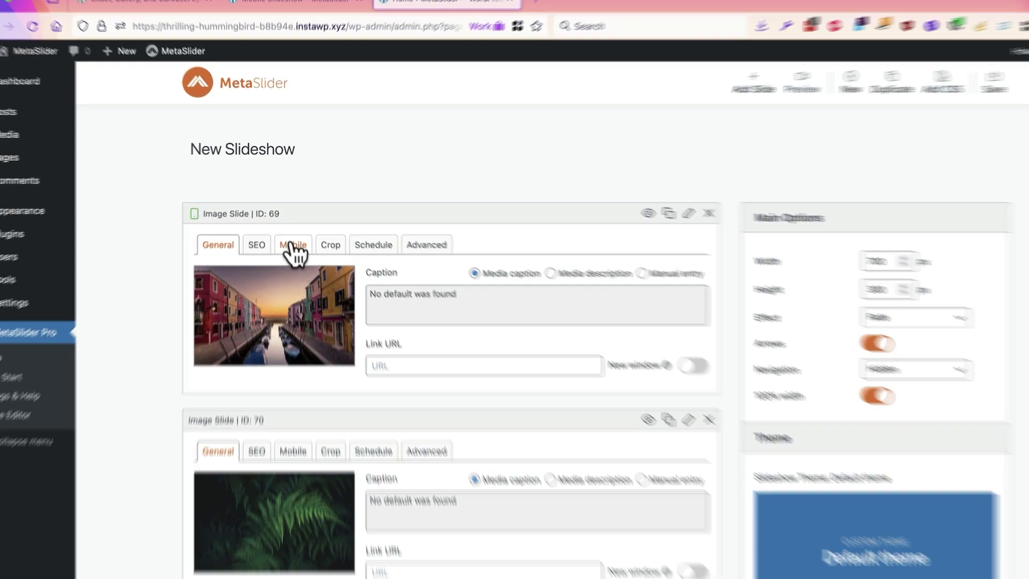
{"action": "left_click", "coordinate": [292, 246]}
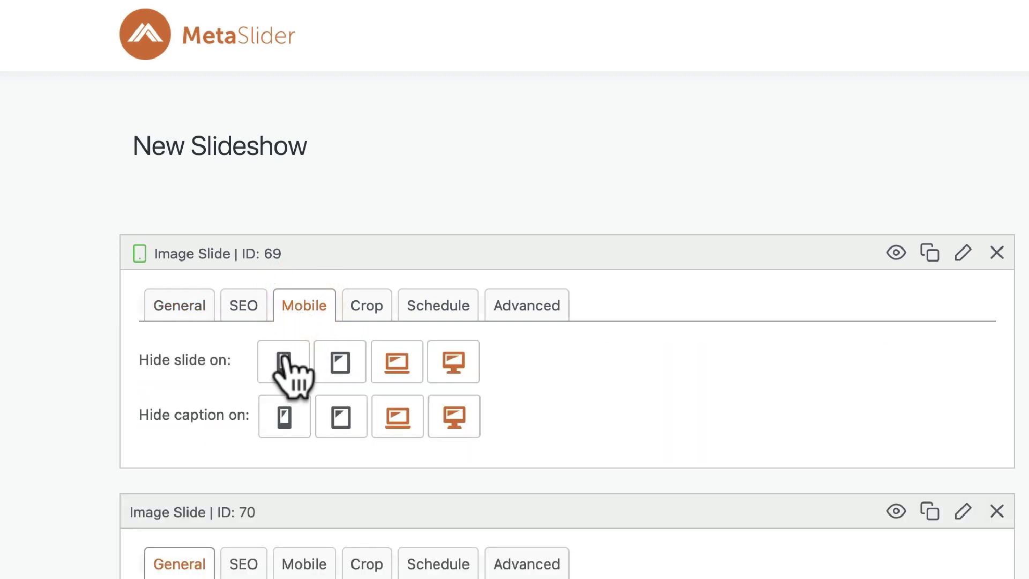
Hide slide 69 and its caption on phone and tablet, unhiding laptop and desktop
{"action": "left_click", "coordinate": [284, 360]}
{"action": "left_click", "coordinate": [285, 416]}
{"action": "left_click", "coordinate": [341, 414]}
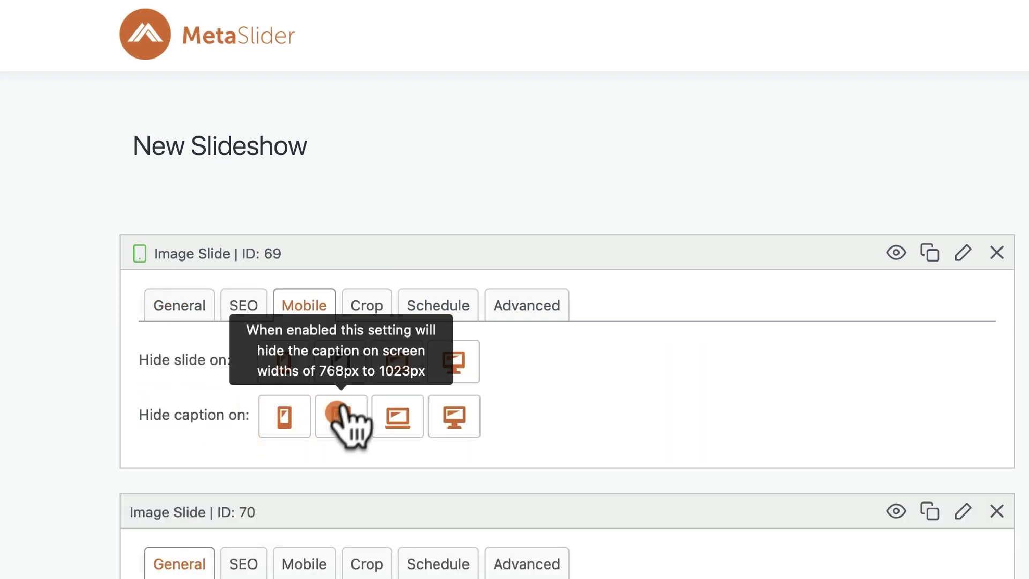
{"action": "left_click", "coordinate": [341, 361]}
{"action": "left_click", "coordinate": [397, 362]}
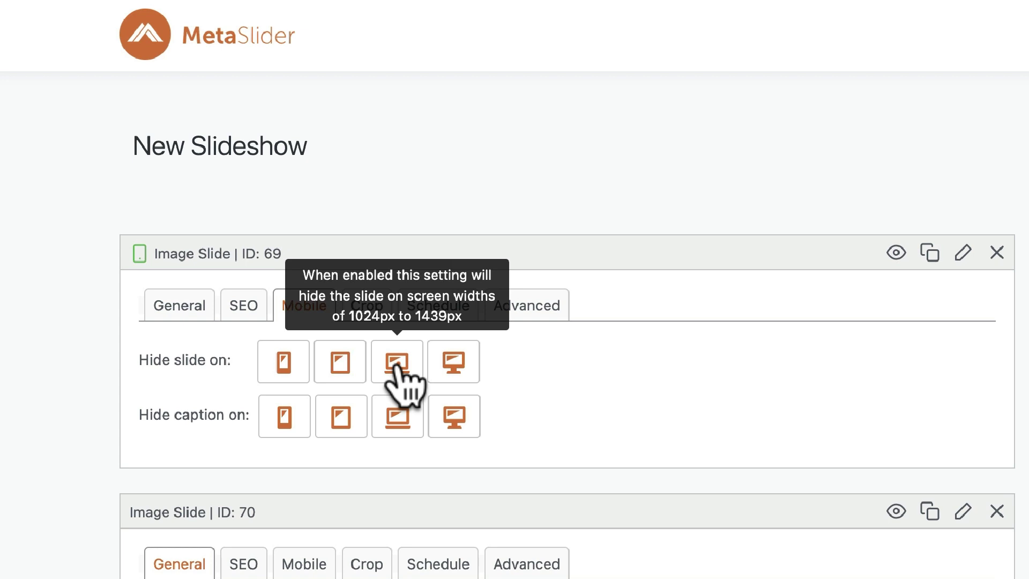
{"action": "left_click", "coordinate": [398, 365]}
{"action": "left_click", "coordinate": [396, 423]}
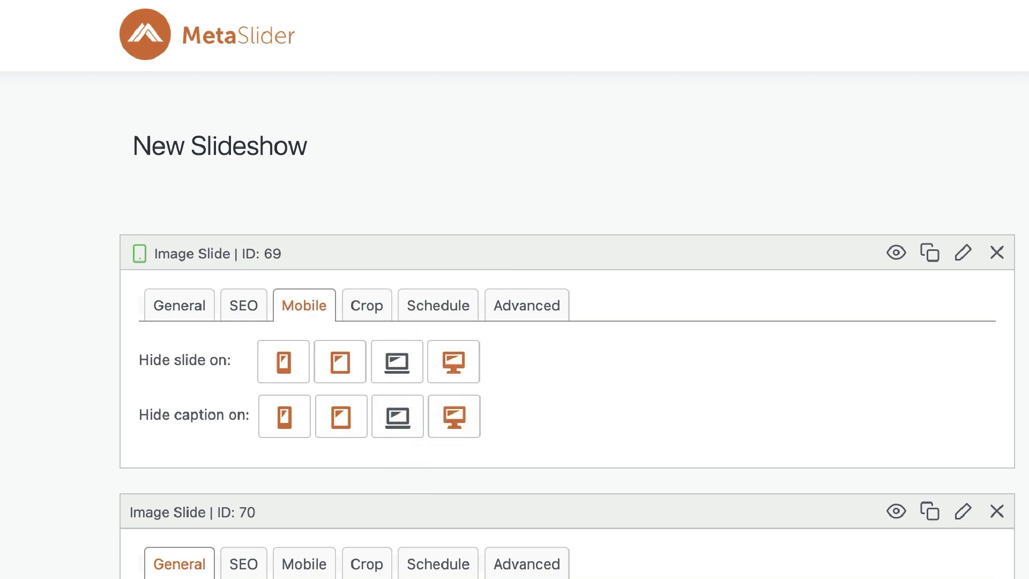
{"action": "left_click", "coordinate": [453, 365]}
{"action": "left_click", "coordinate": [456, 418]}
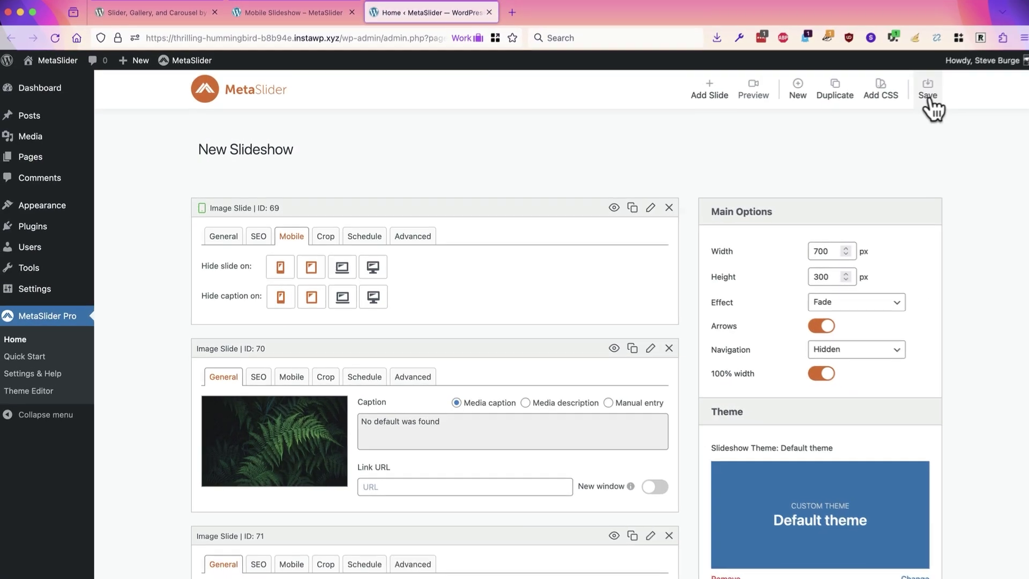
Save the slideshow and return to the live Mobile Slideshow post
{"action": "left_click", "coordinate": [928, 95]}
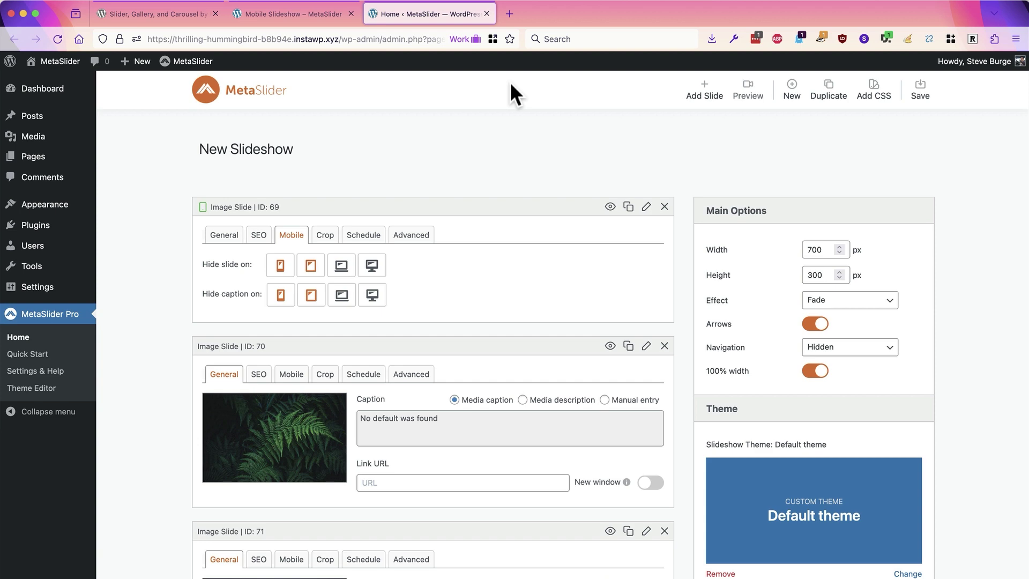
{"action": "left_click", "coordinate": [225, 236]}
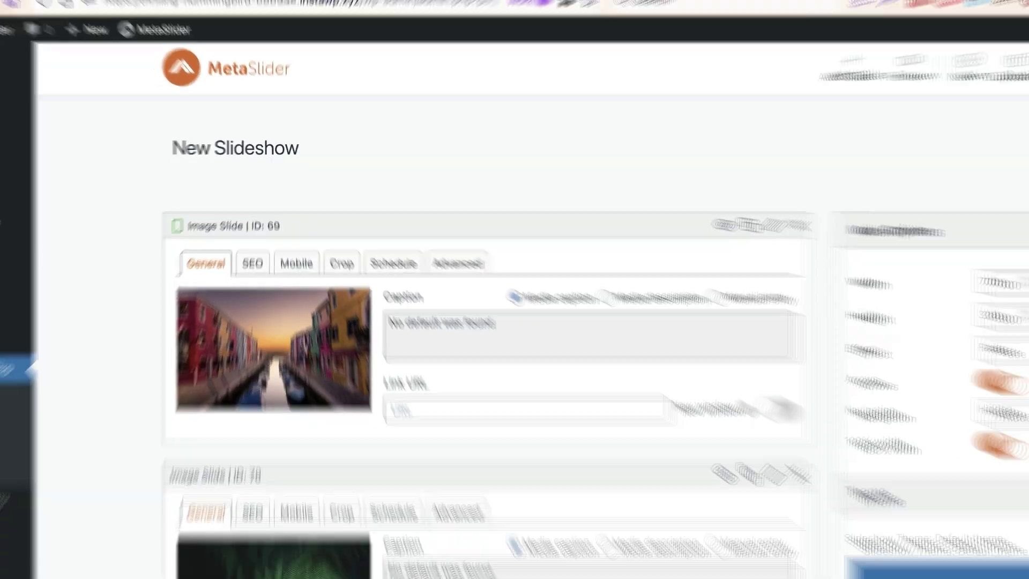
{"action": "left_click", "coordinate": [275, 14]}
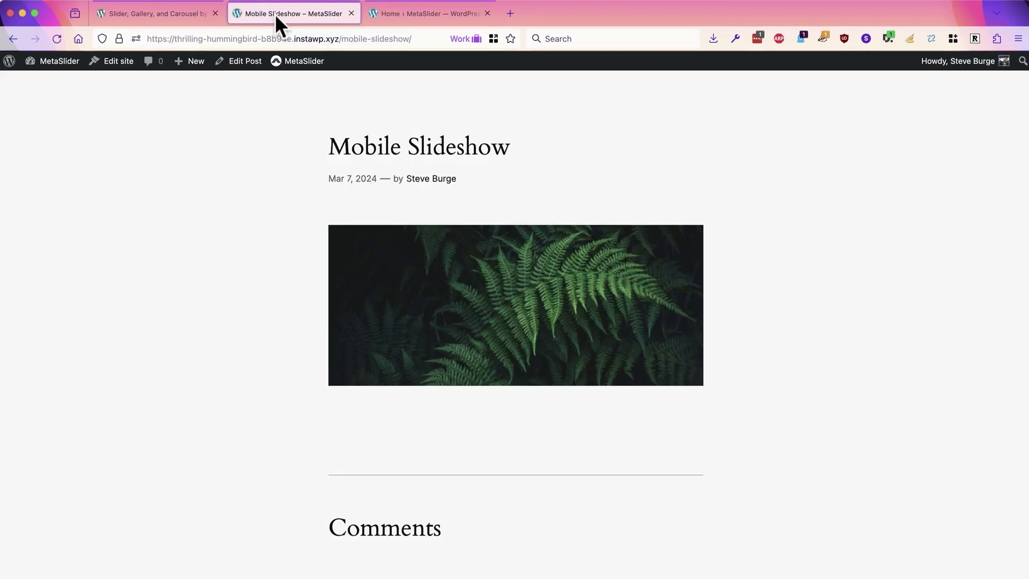
{"action": "left_click", "coordinate": [60, 40]}
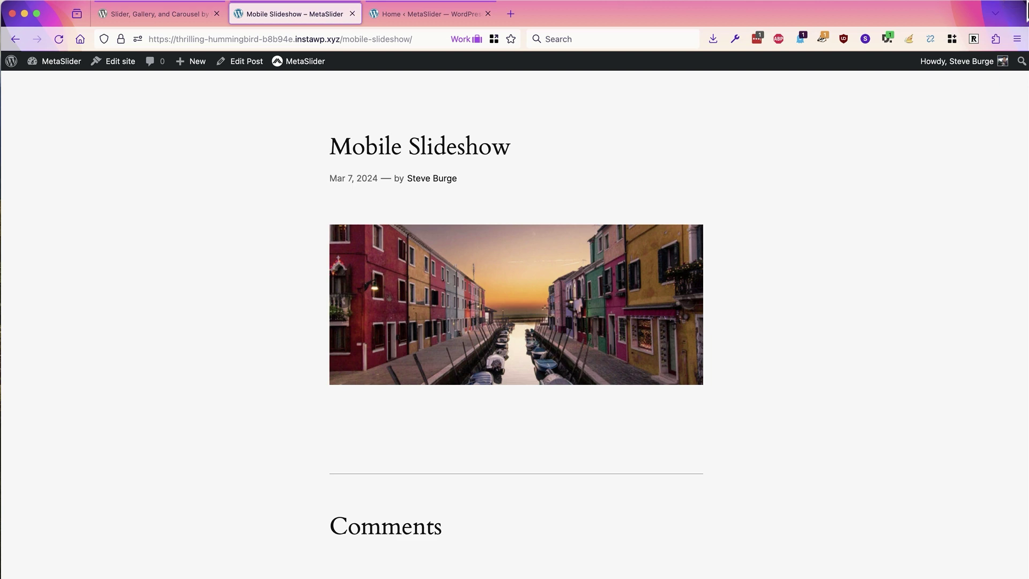
{"action": "left_click_drag", "start_coordinate": [1026, 4], "coordinate": [840, 5]}
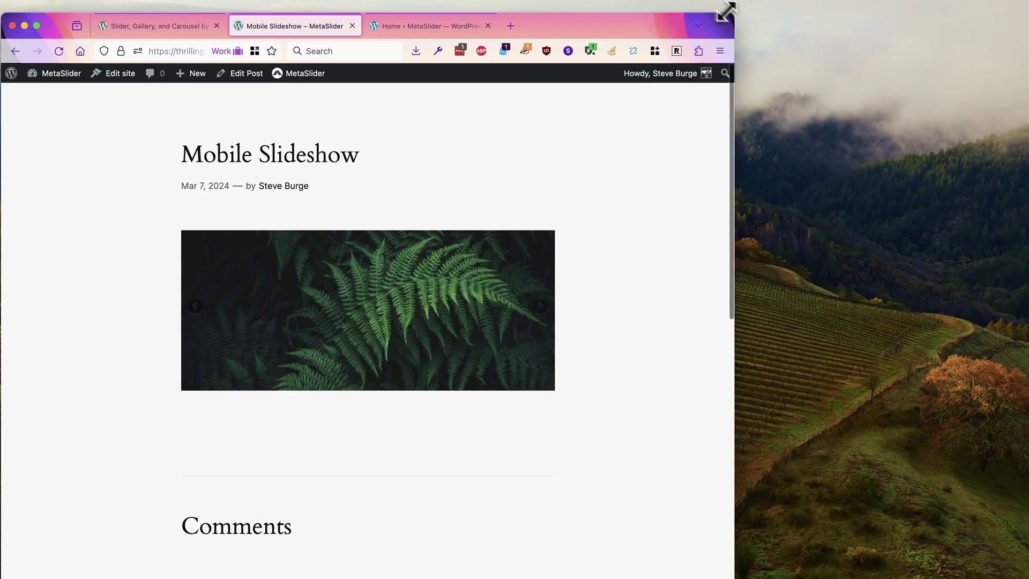
{"action": "left_click_drag", "start_coordinate": [726, 11], "coordinate": [277, 1]}
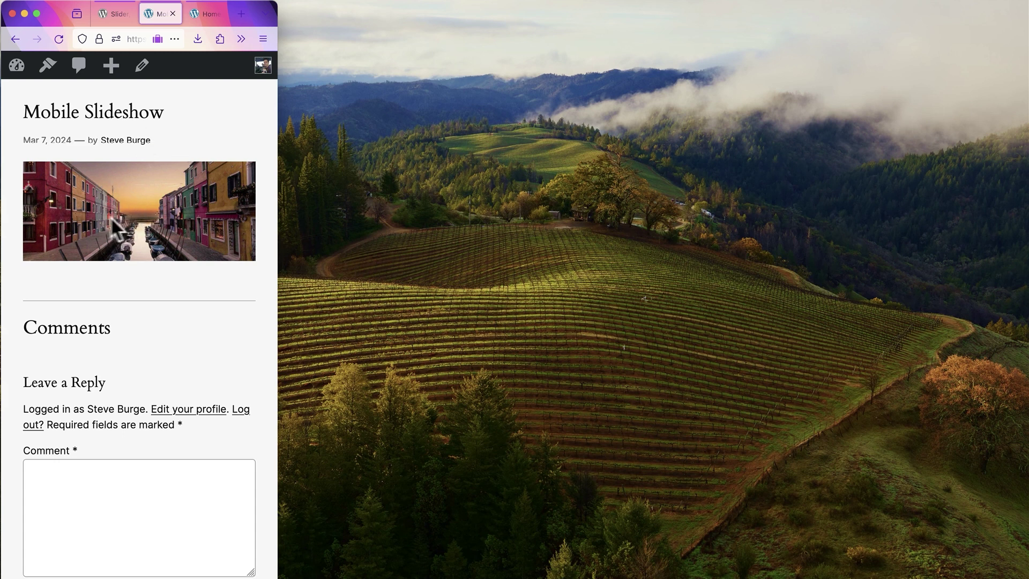
{"action": "left_click", "coordinate": [60, 37]}
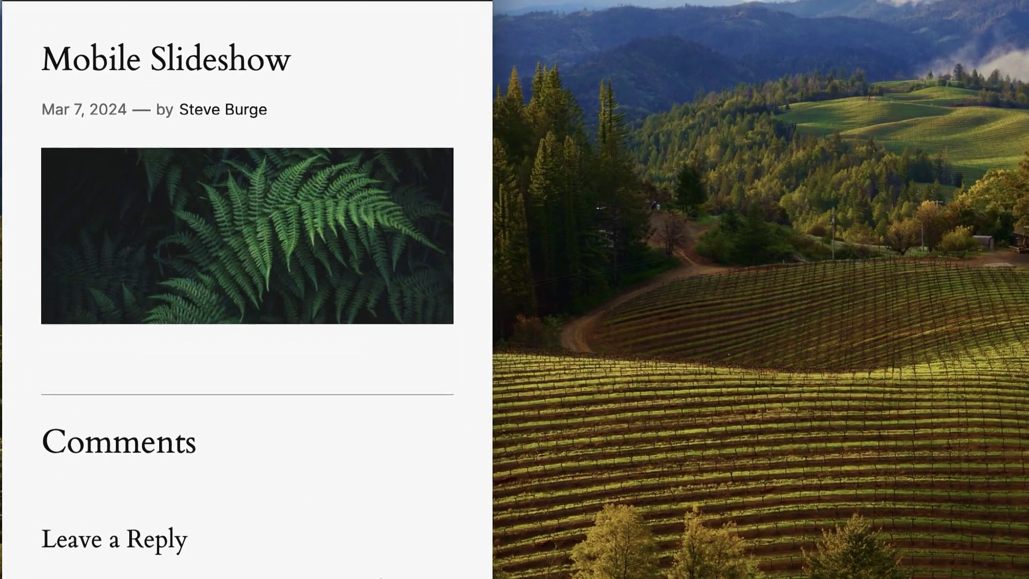
{"action": "left_click", "coordinate": [428, 228]}
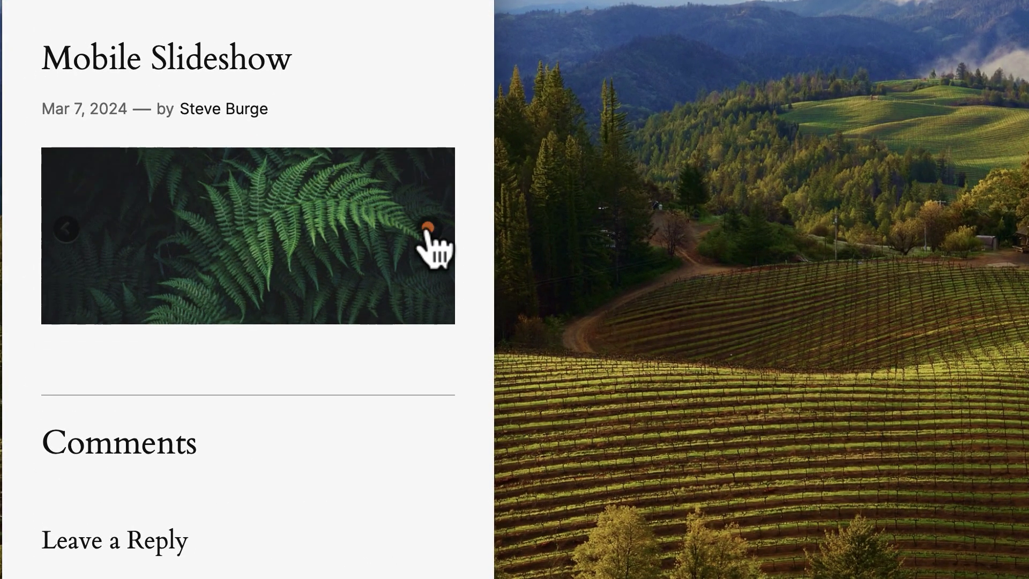
{"action": "left_click", "coordinate": [427, 228]}
{"action": "left_click", "coordinate": [428, 228]}
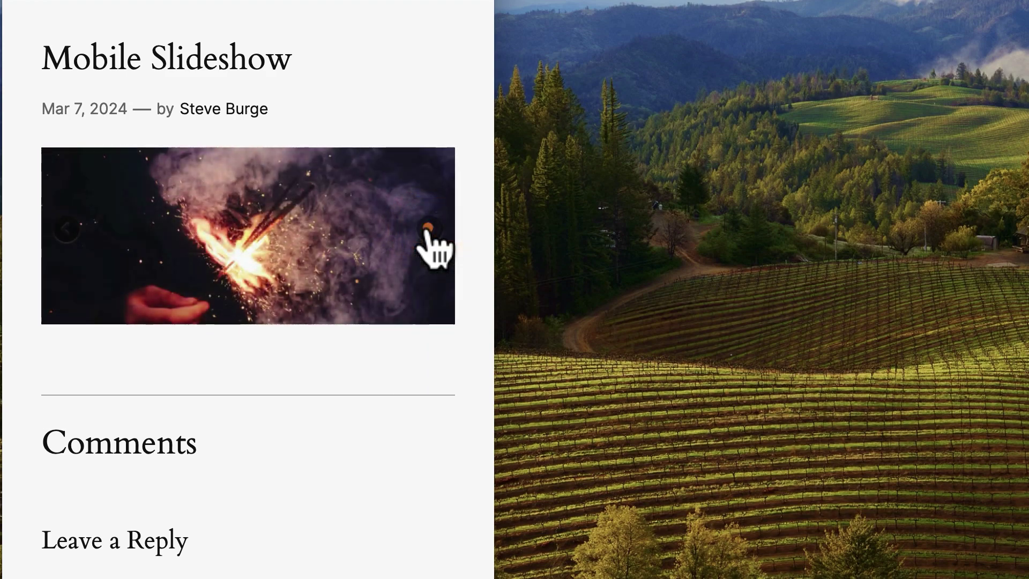
{"action": "left_click", "coordinate": [427, 227]}
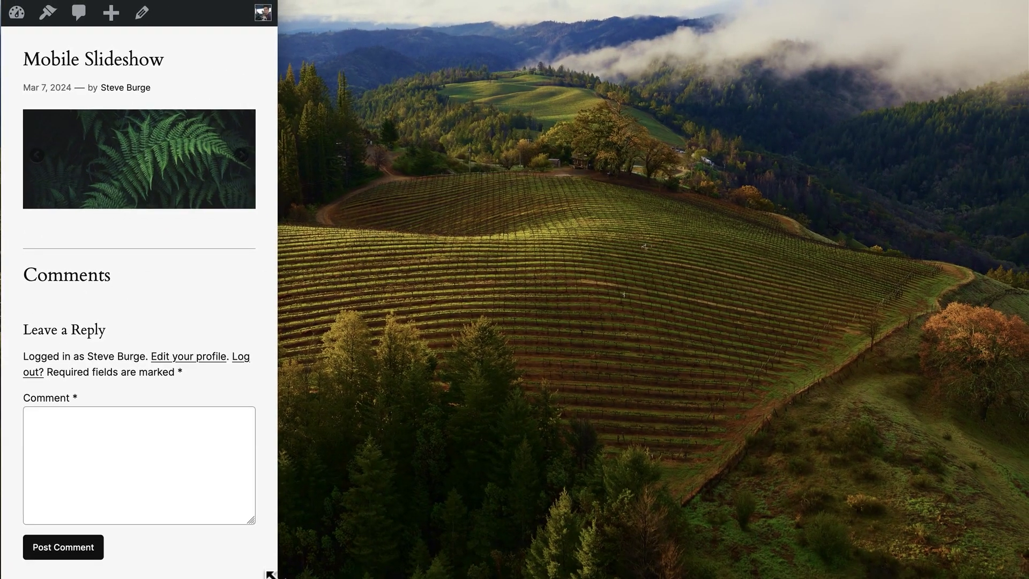
{"action": "left_click_drag", "start_coordinate": [270, 573], "coordinate": [1027, 573]}
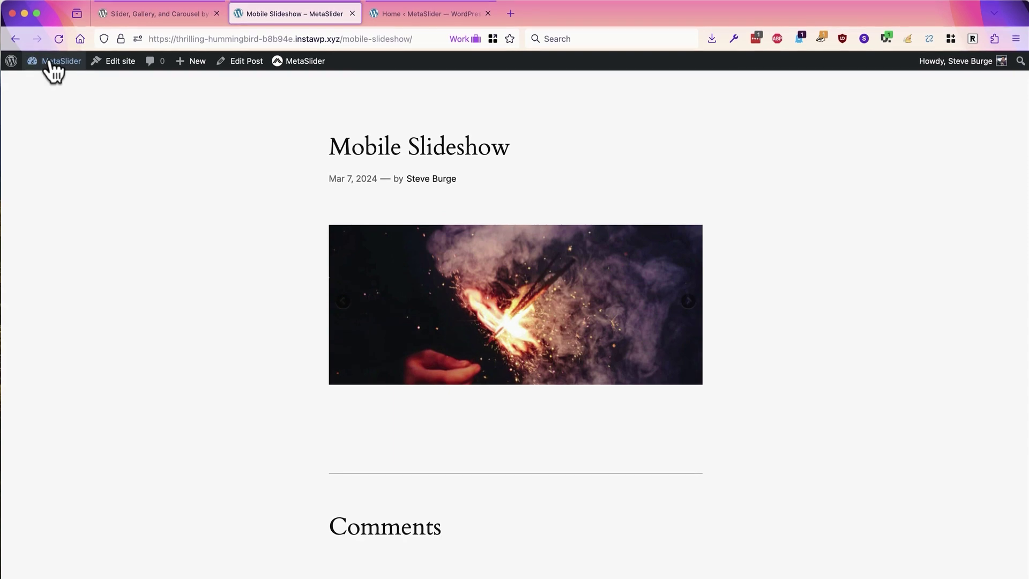
{"action": "mouse_move", "coordinate": [53, 70]}
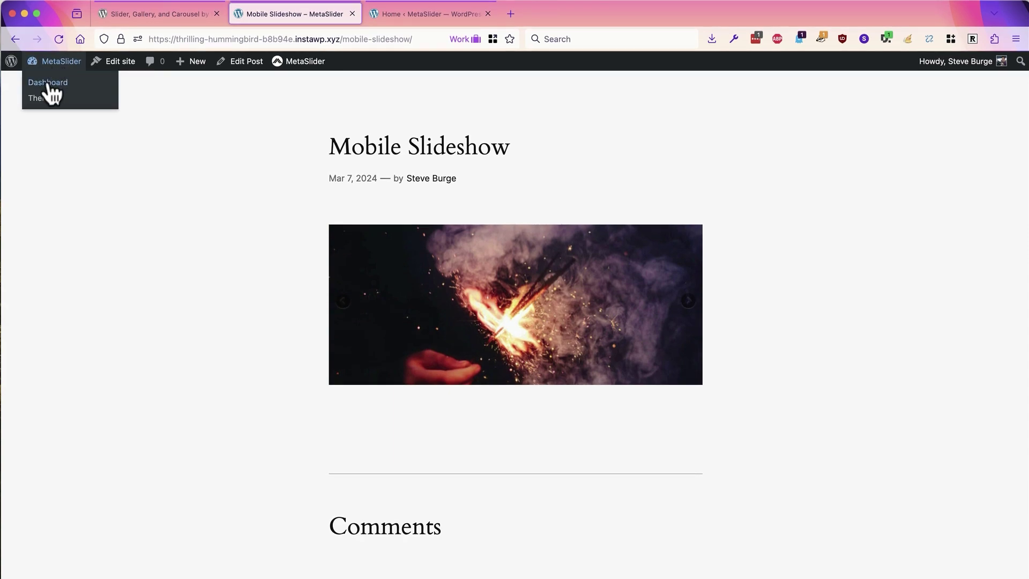
Open MetaSlider's Settings & Help page and scroll to Mobile Settings
{"action": "left_click", "coordinate": [47, 91]}
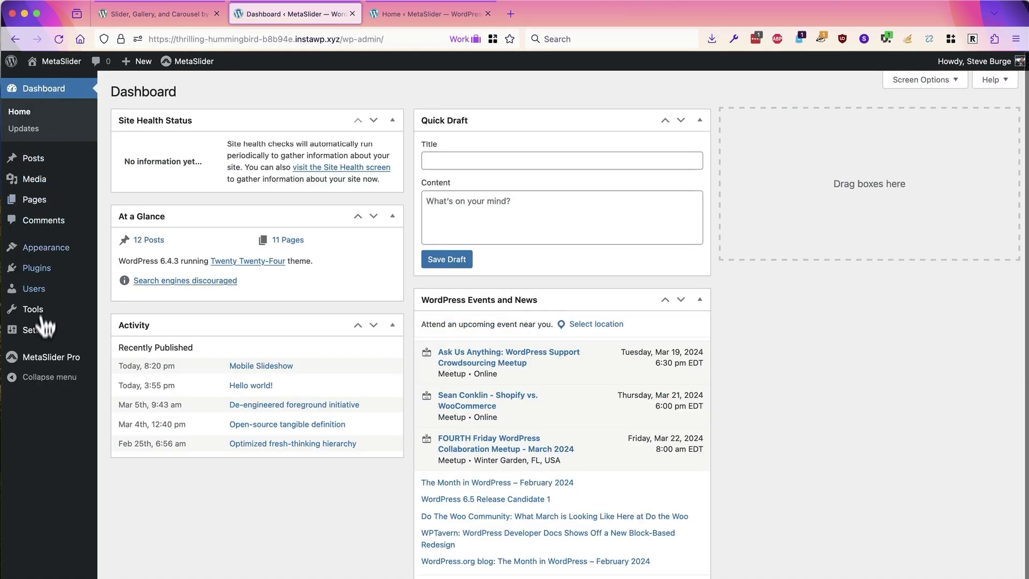
{"action": "mouse_move", "coordinate": [48, 357]}
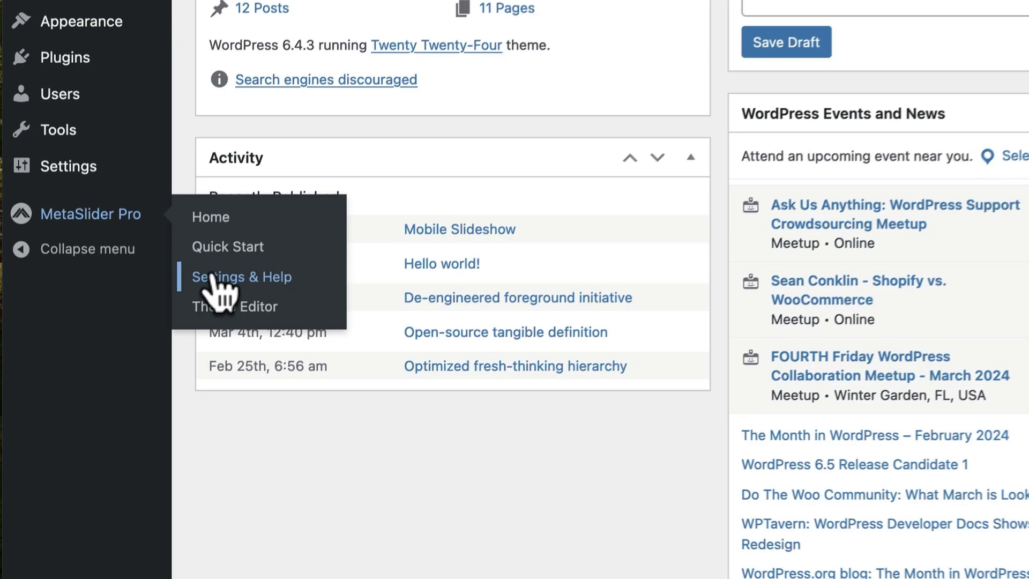
{"action": "left_click", "coordinate": [217, 274]}
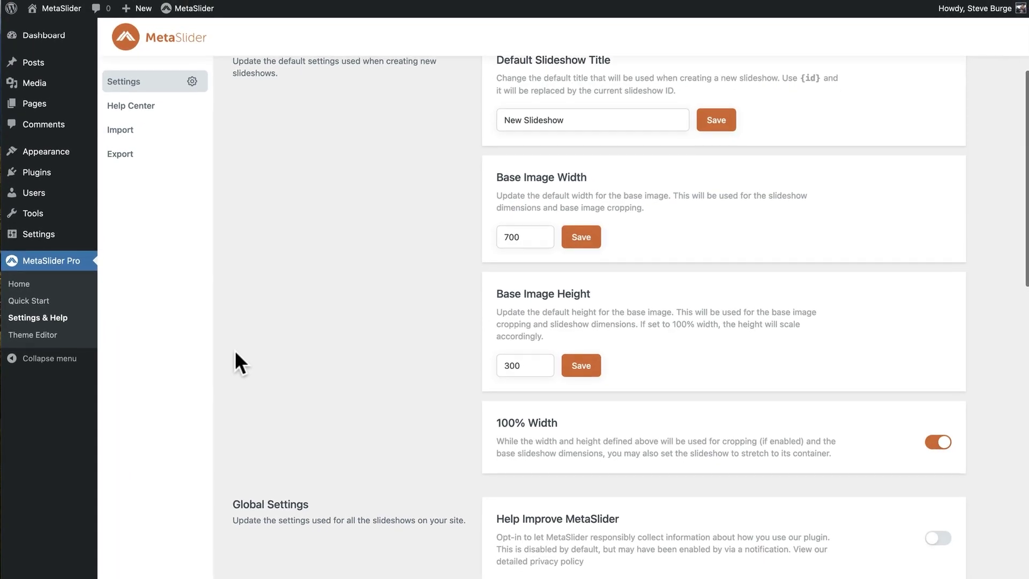
{"action": "scroll", "coordinate": [250, 349], "scroll_direction": "down", "scroll_amount": 5}
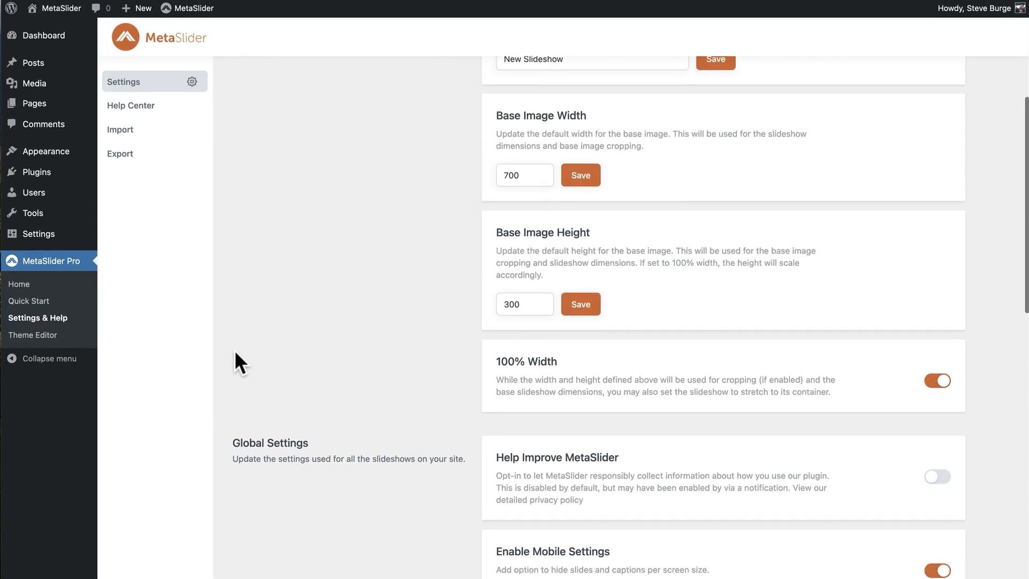
{"action": "scroll", "coordinate": [233, 350], "scroll_direction": "down", "scroll_amount": 2}
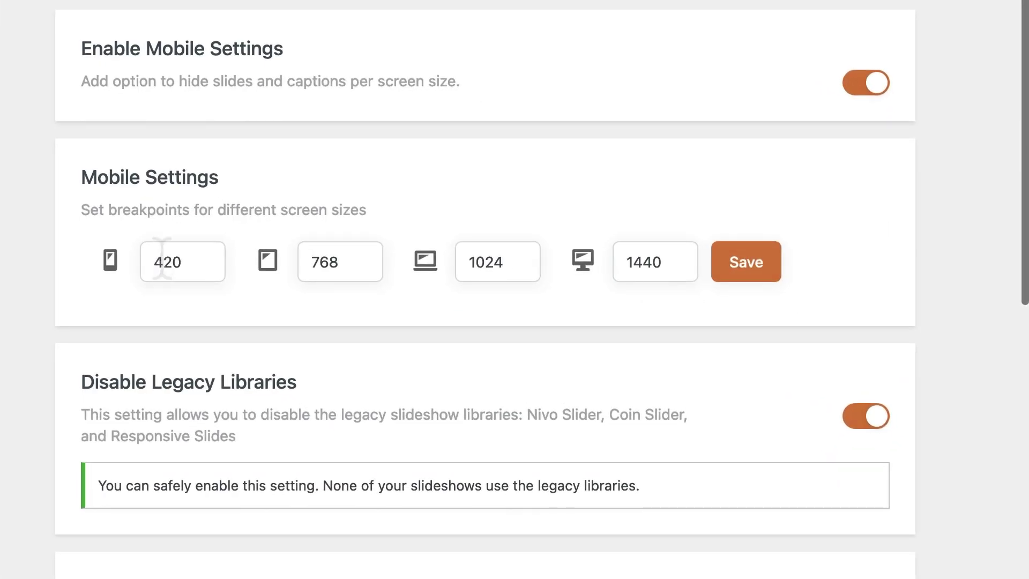
Change the phone breakpoint from 420 to 320 and desktop from 1440 to 2440
{"action": "left_click", "coordinate": [163, 261]}
{"action": "left_click_drag", "start_coordinate": [164, 262], "coordinate": [154, 261]}
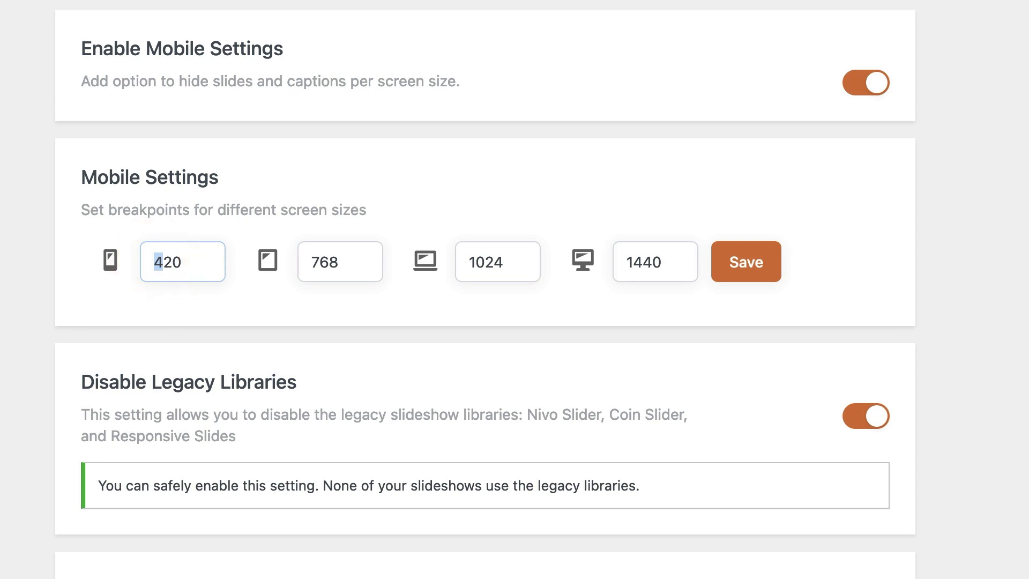
{"action": "type", "text": "3"}
{"action": "left_click", "coordinate": [636, 256]}
{"action": "key", "text": "BackSpace"}
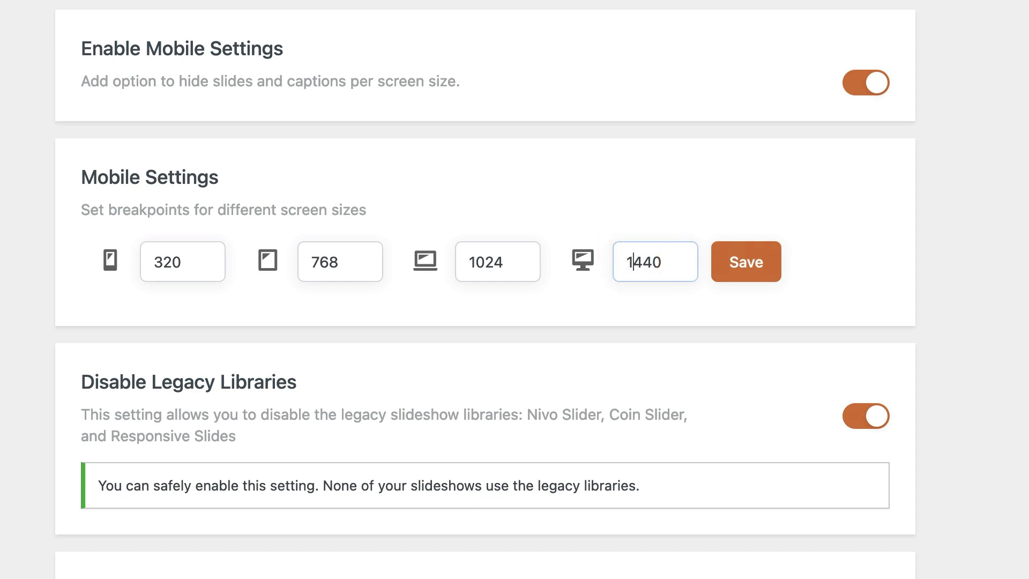
{"action": "type", "text": "2"}
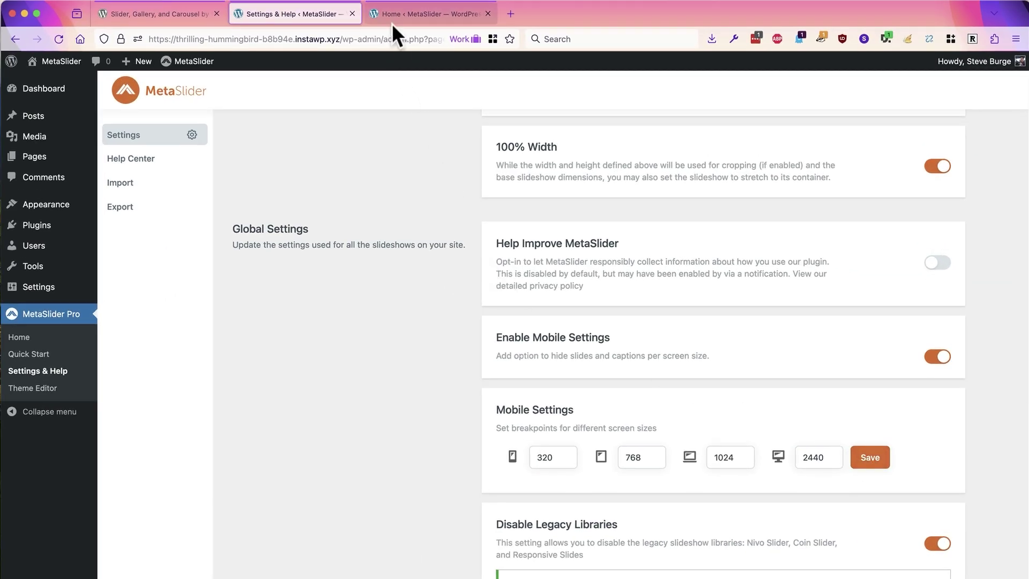
Reload the slideshow editor, show slide 69's Mobile options, then go to the plugin directory page
{"action": "left_click", "coordinate": [390, 15]}
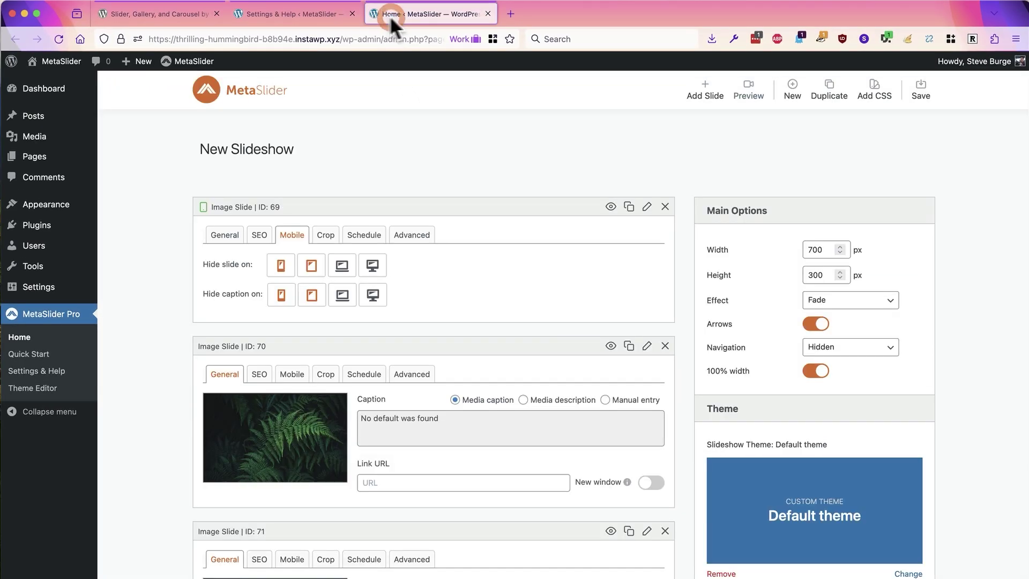
{"action": "left_click", "coordinate": [59, 39]}
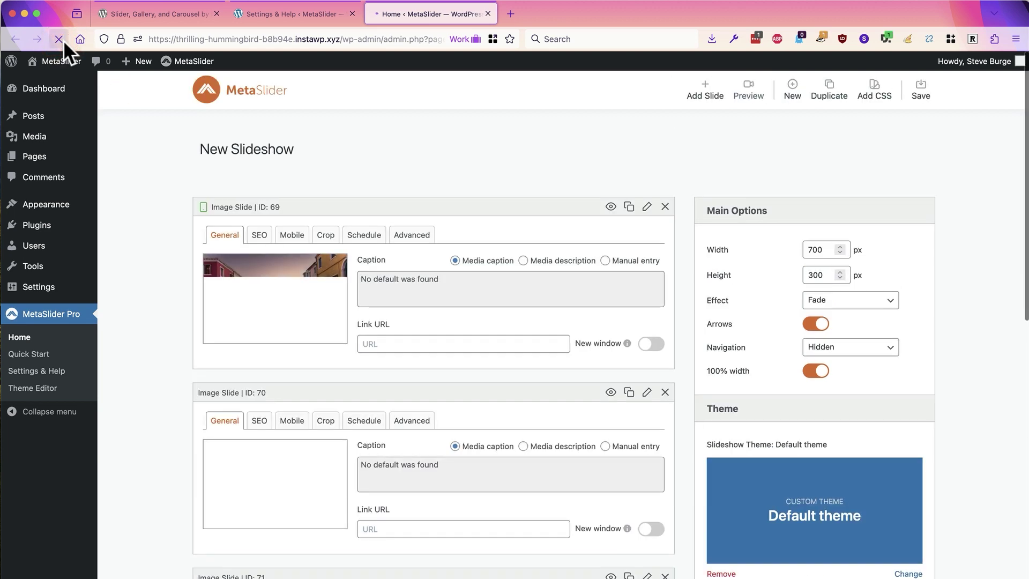
{"action": "left_click", "coordinate": [292, 236]}
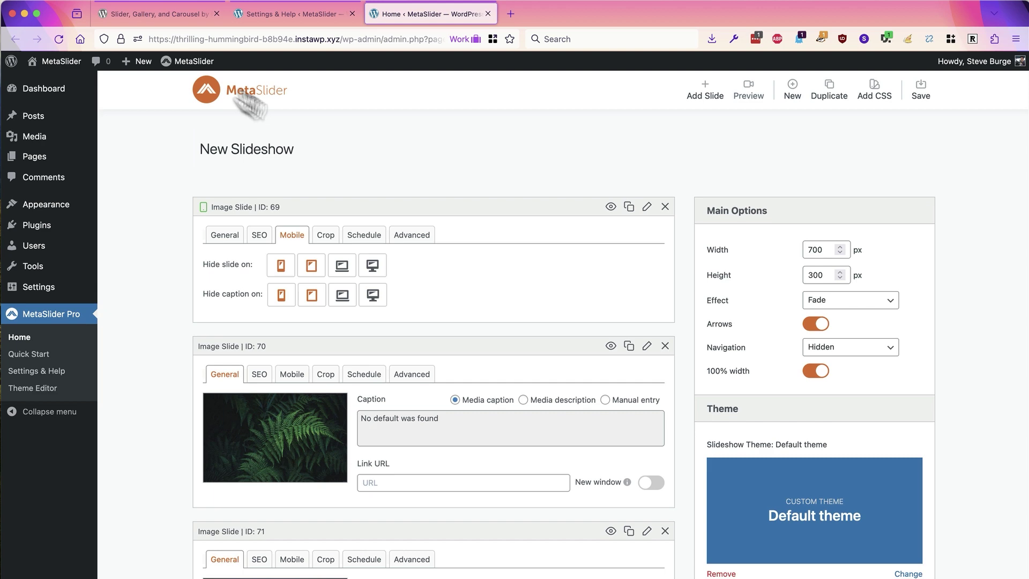
{"action": "left_click", "coordinate": [156, 15]}
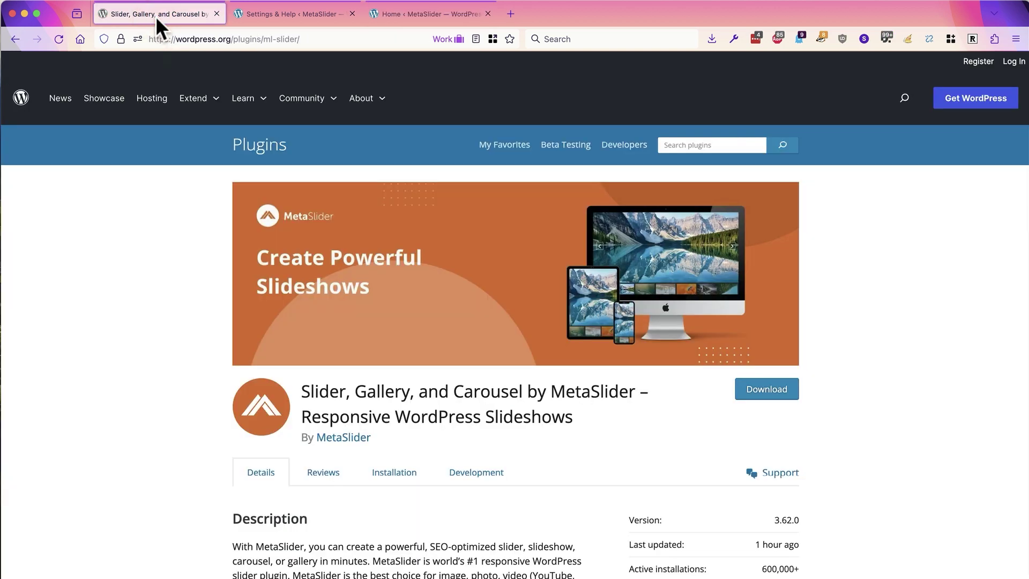